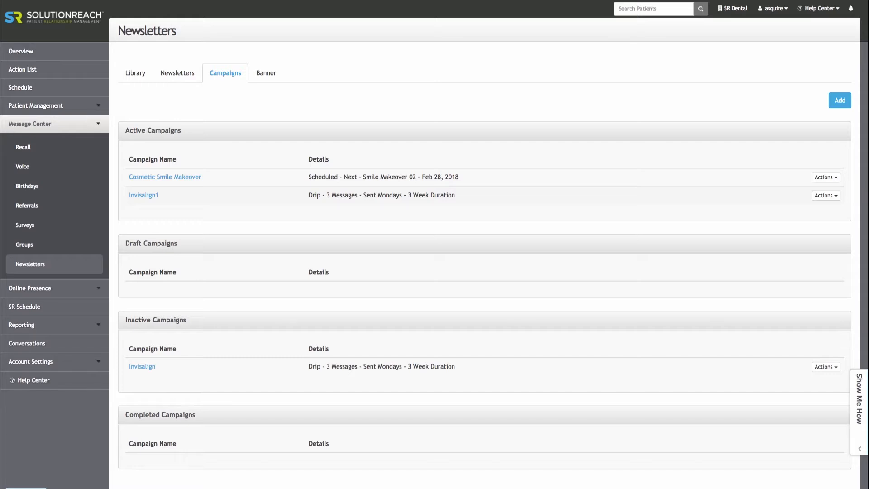
# Start a new automated newsletter campaign of the Set Schedule type
pyautogui.click(840, 100)
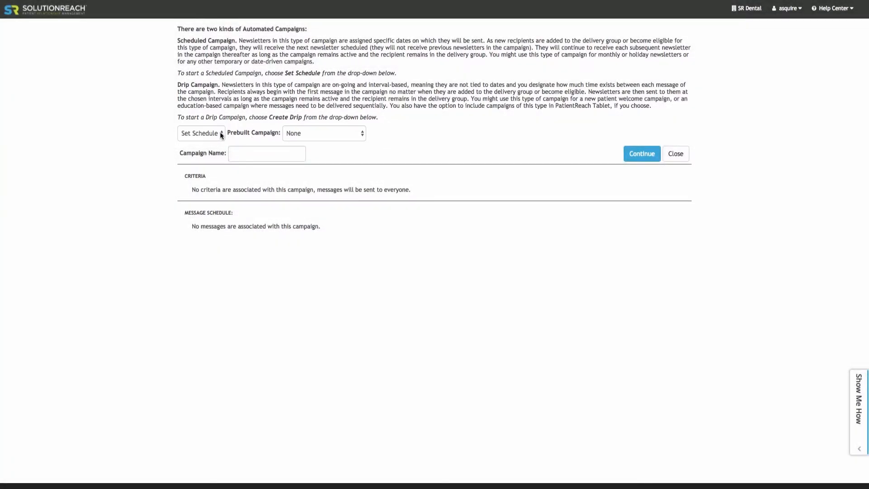
pyautogui.click(221, 134)
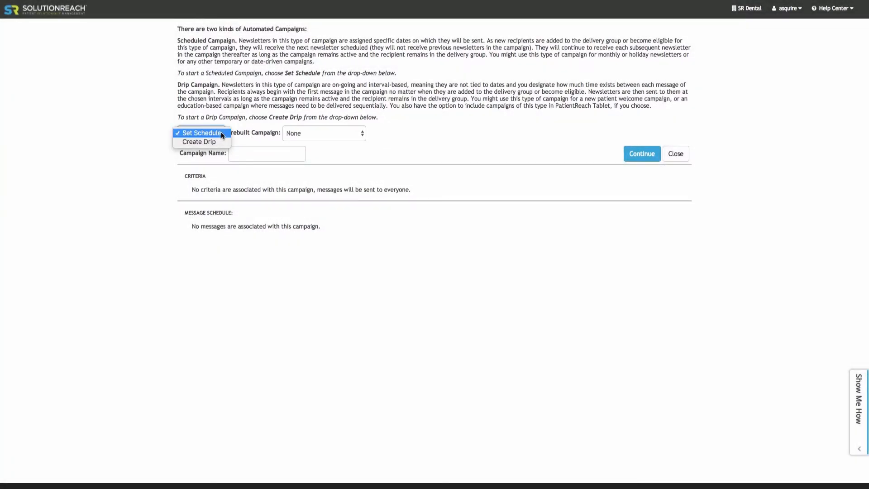
pyautogui.click(221, 133)
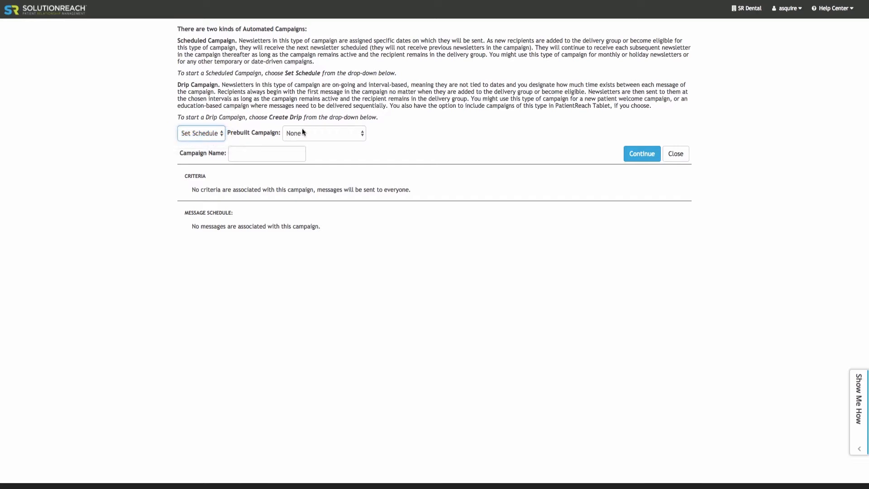
# Try the CareCredit prebuilt campaign with its CareCredit 03 message scheduled for Feb 28, 2018, and clear the prebuilt choice again
pyautogui.click(362, 134)
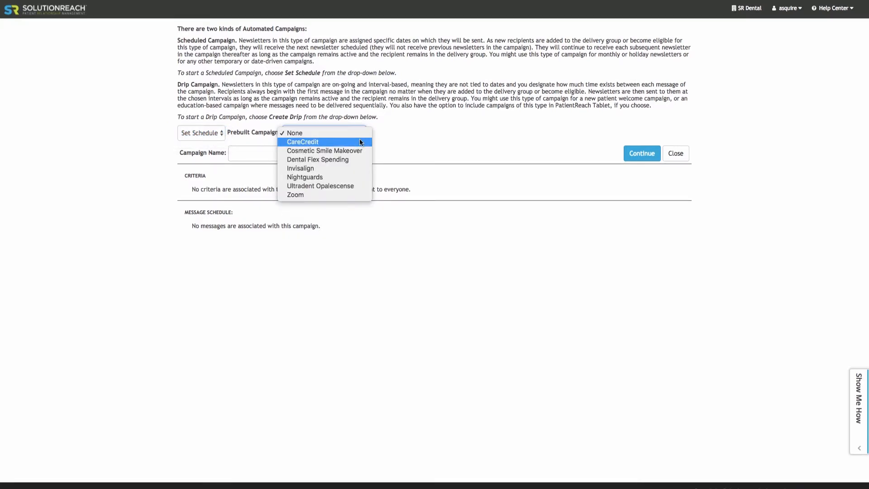
pyautogui.click(361, 141)
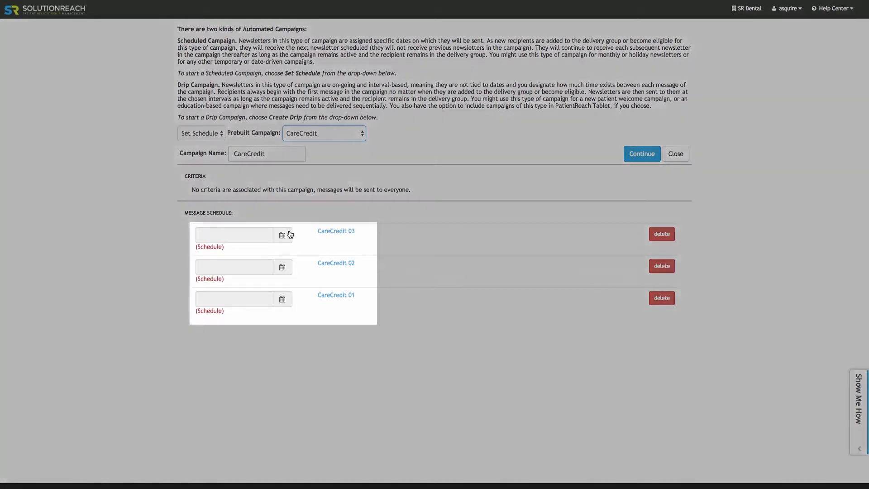
pyautogui.click(288, 234)
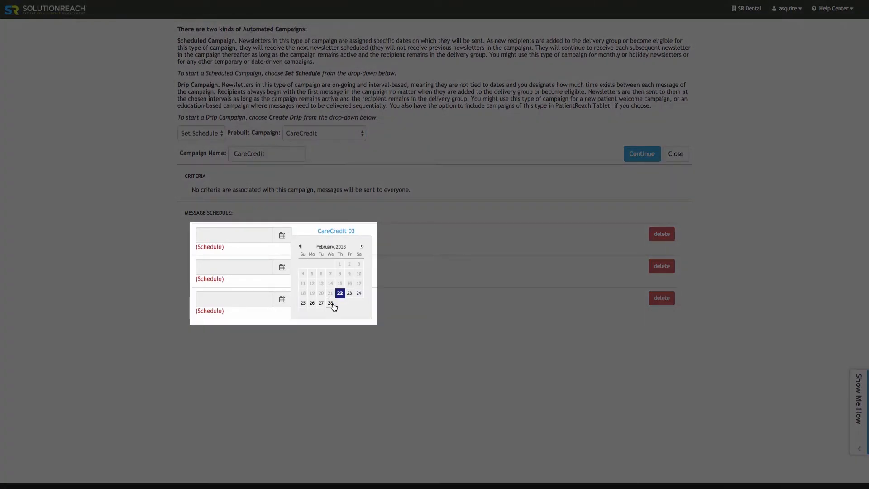
pyautogui.click(333, 303)
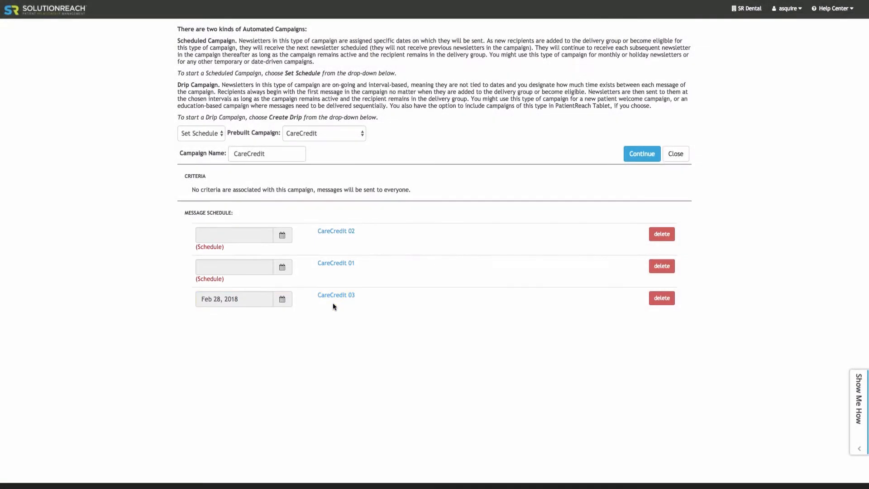
pyautogui.click(356, 134)
pyautogui.click(355, 131)
# Name the campaign First Scheduled Campaign and continue to its setup
pyautogui.click(294, 153)
pyautogui.write('First Scheduled Campaign')
pyautogui.click(633, 154)
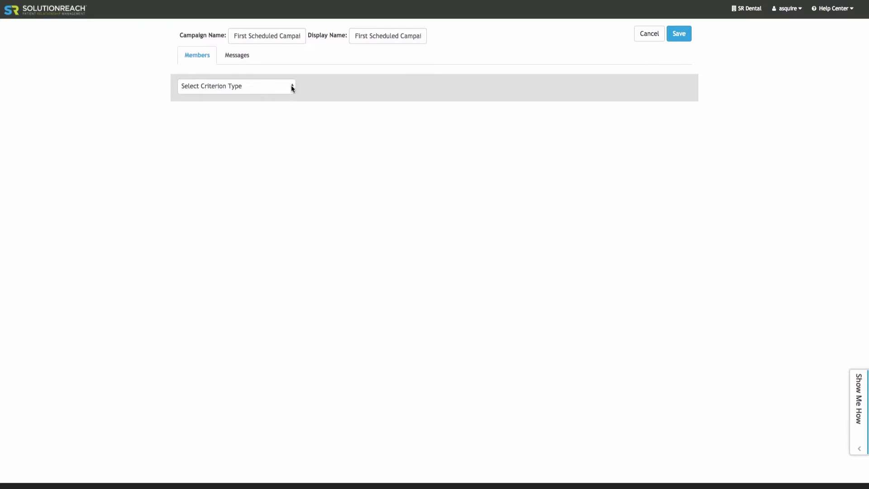
# Limit the campaign's members with a Group criterion set to Is Patients
pyautogui.click(292, 87)
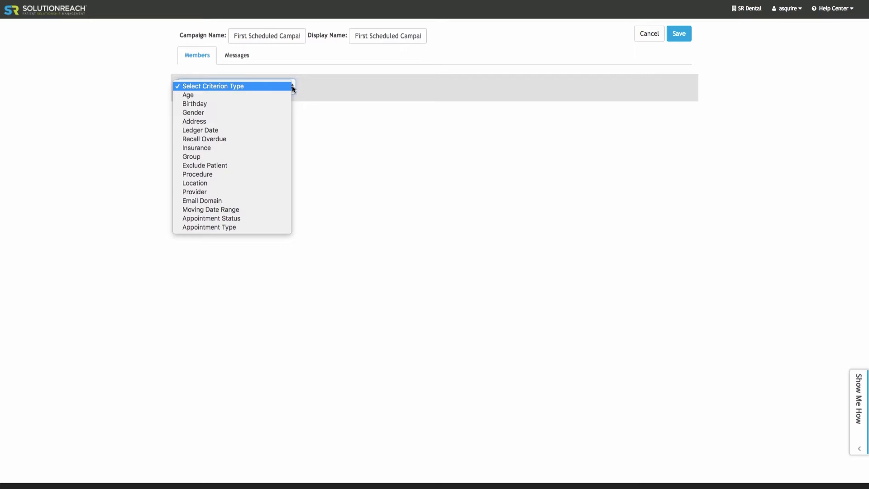
pyautogui.click(266, 156)
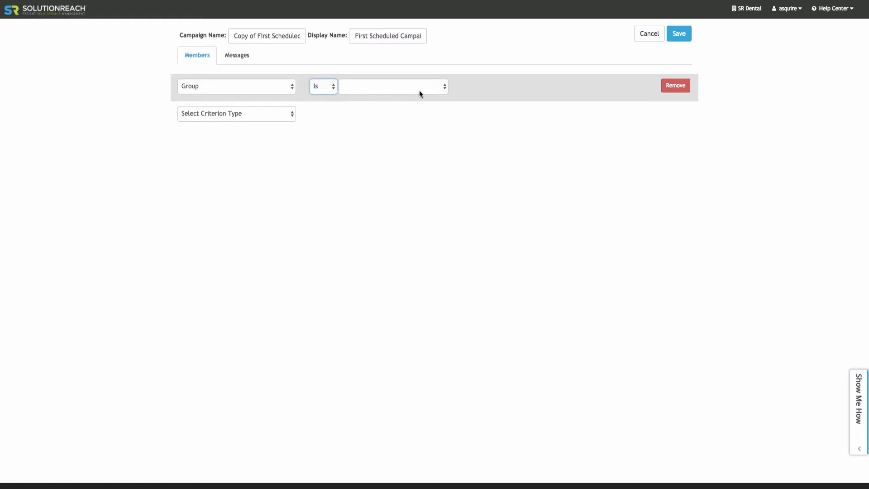
pyautogui.click(446, 90)
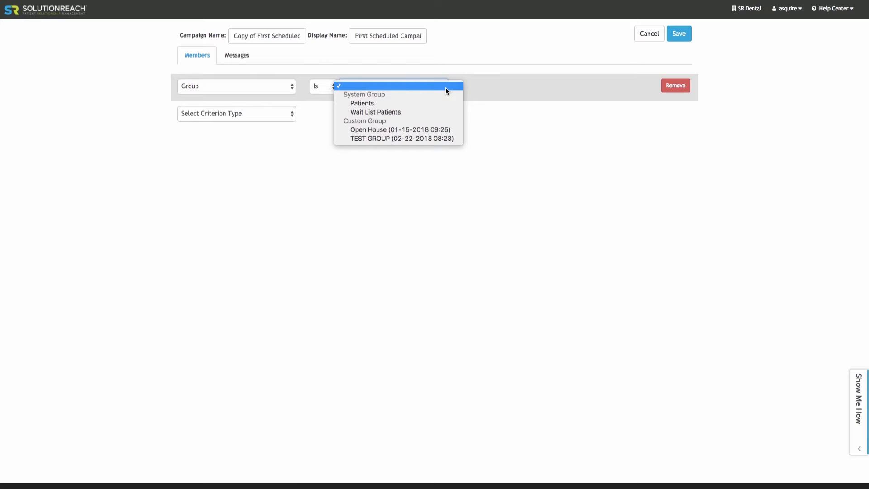
pyautogui.click(445, 102)
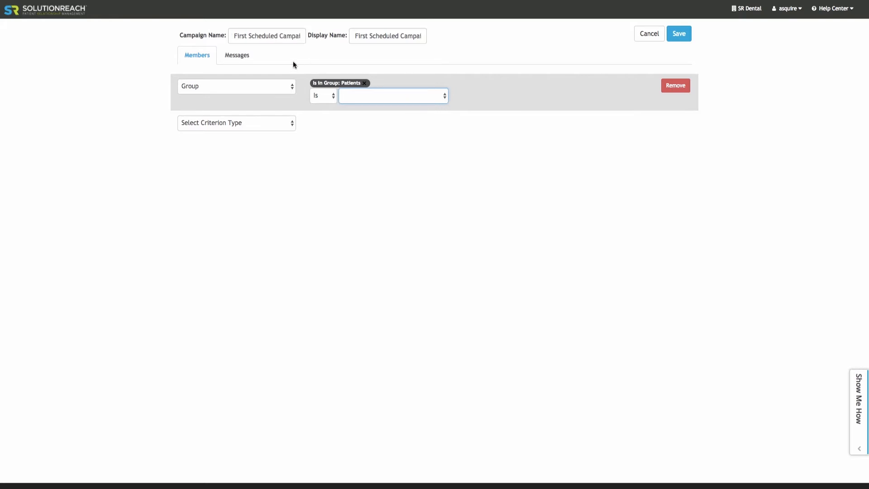
# Prepare the campaign's first message with sending date Feb 22, 2018 and the CareCredit 01 template
pyautogui.click(244, 58)
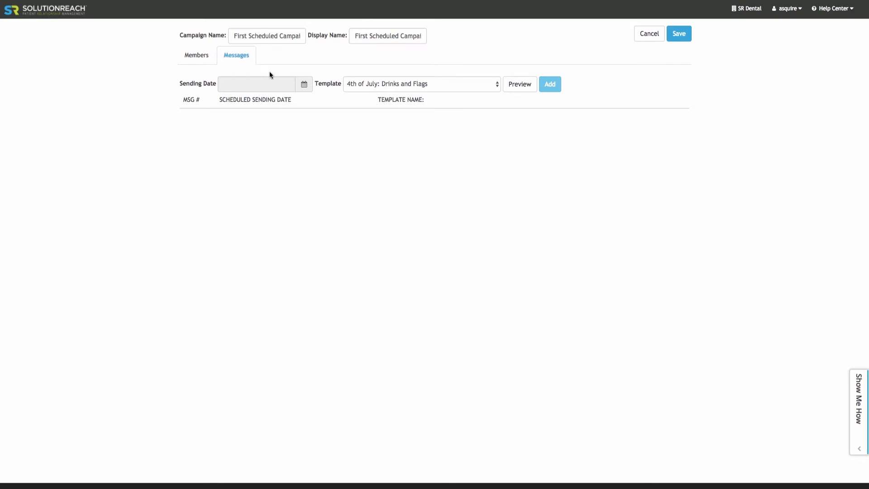
pyautogui.click(303, 85)
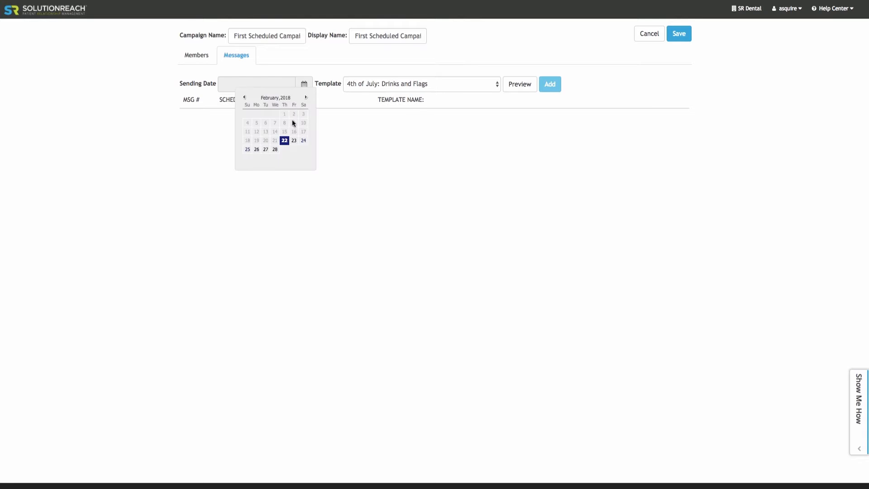
pyautogui.click(285, 141)
pyautogui.click(498, 85)
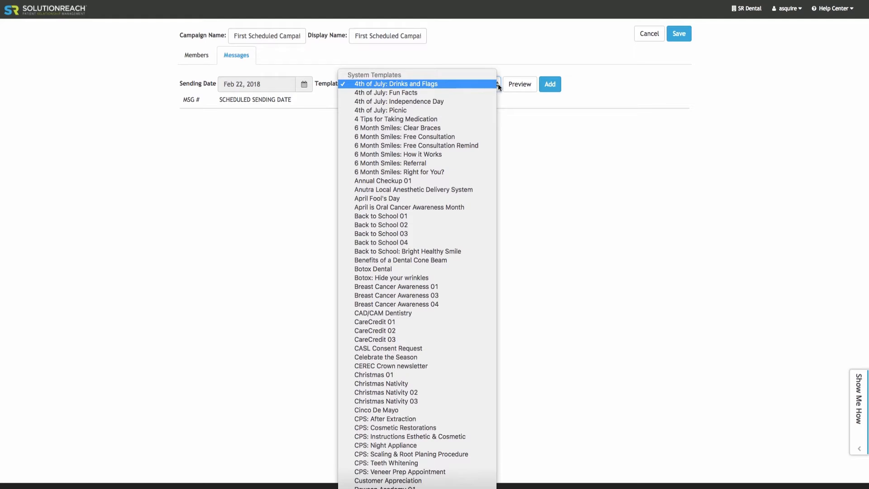
pyautogui.click(419, 321)
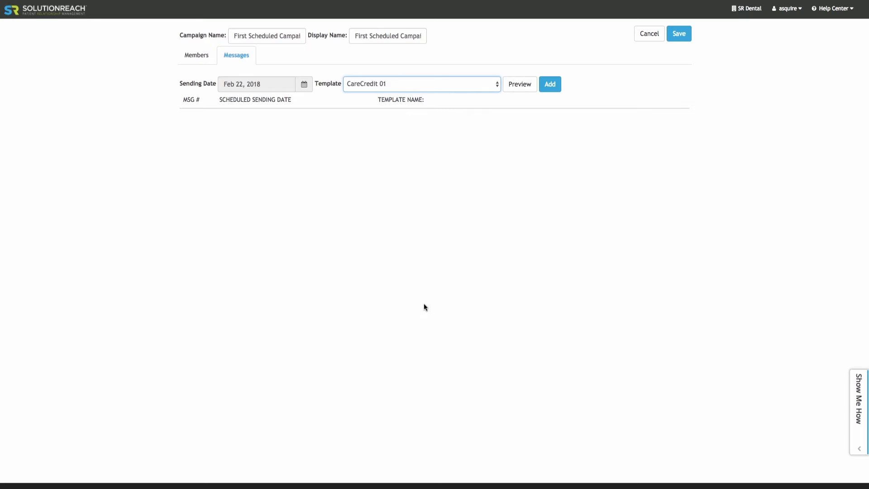
# Preview the content of the CareCredit 01 template and close the preview
pyautogui.click(511, 89)
pyautogui.scroll(-3, 512, 93)
pyautogui.scroll(-3, 512, 93)
pyautogui.click(628, 26)
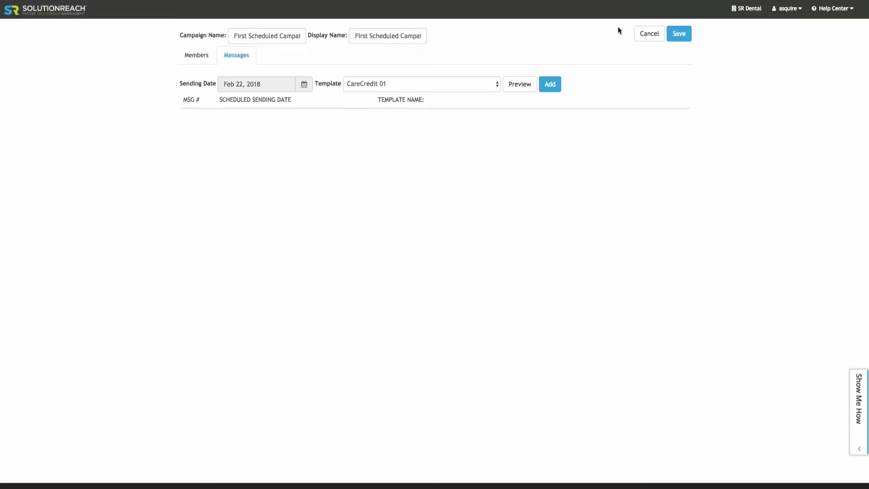
# Add the CareCredit 01 message to the schedule, and save and close the campaign
pyautogui.click(554, 86)
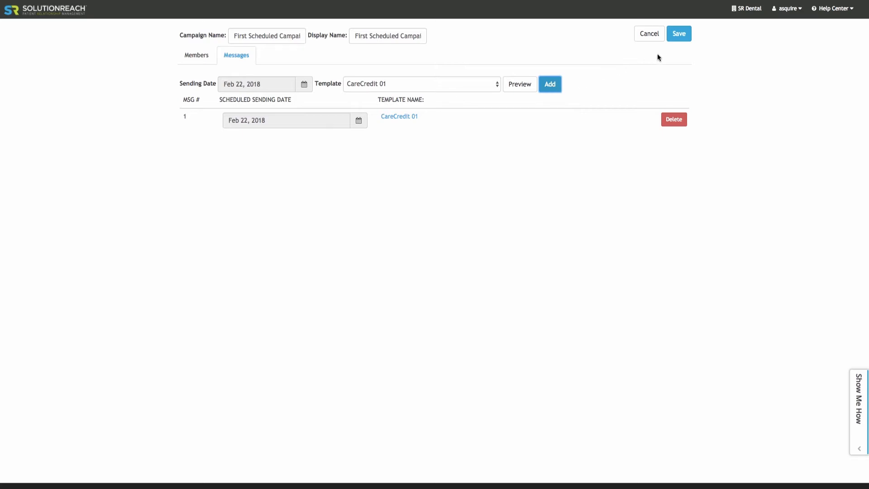
pyautogui.click(683, 39)
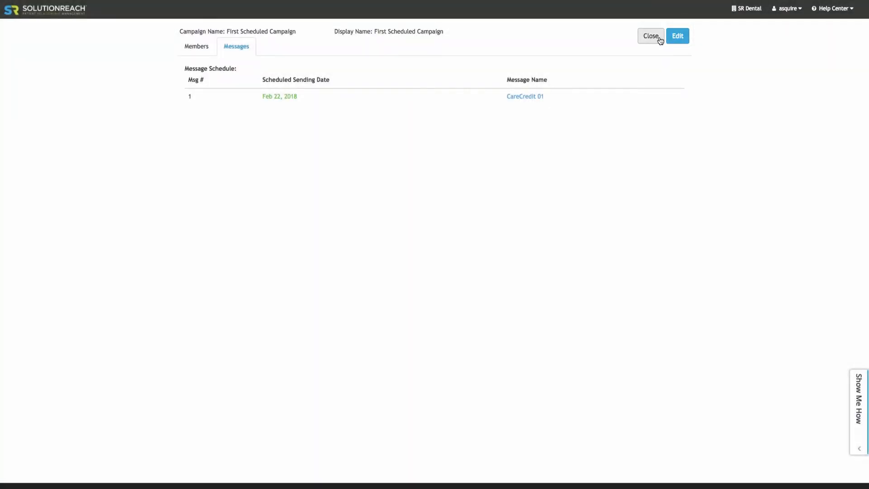
pyautogui.click(651, 36)
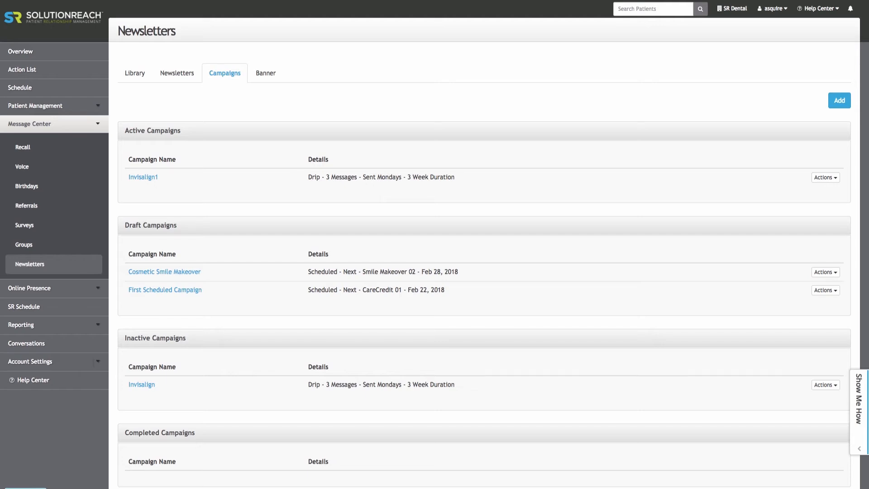
# Start a new Create Drip campaign named First Drip Campaign
pyautogui.click(839, 100)
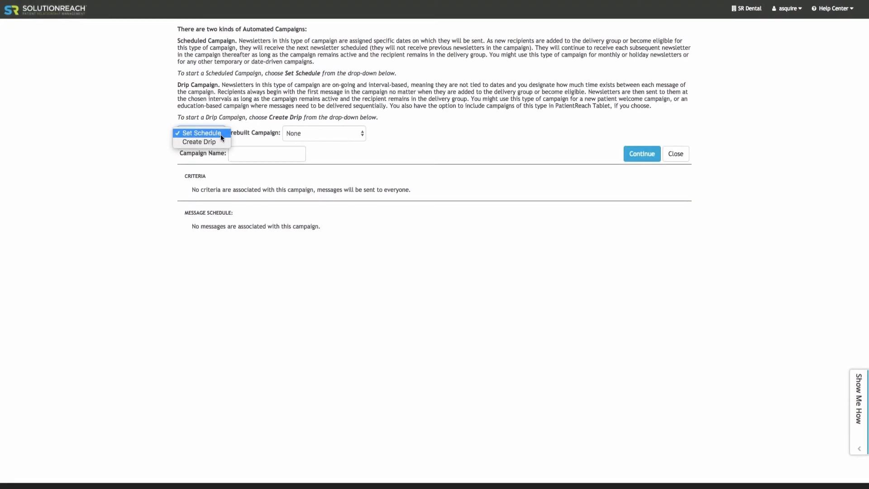
pyautogui.click(221, 141)
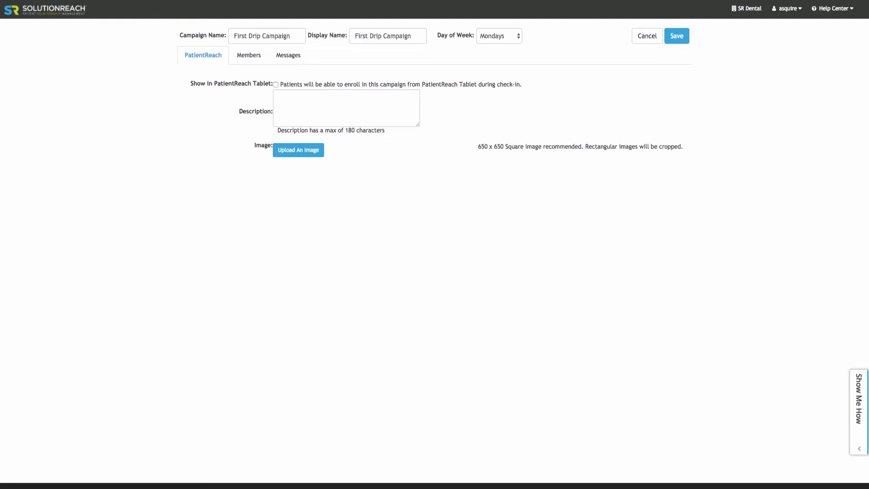
# Define the drip campaign's members by criteria, using an Age criterion between 26 and 45
pyautogui.click(254, 57)
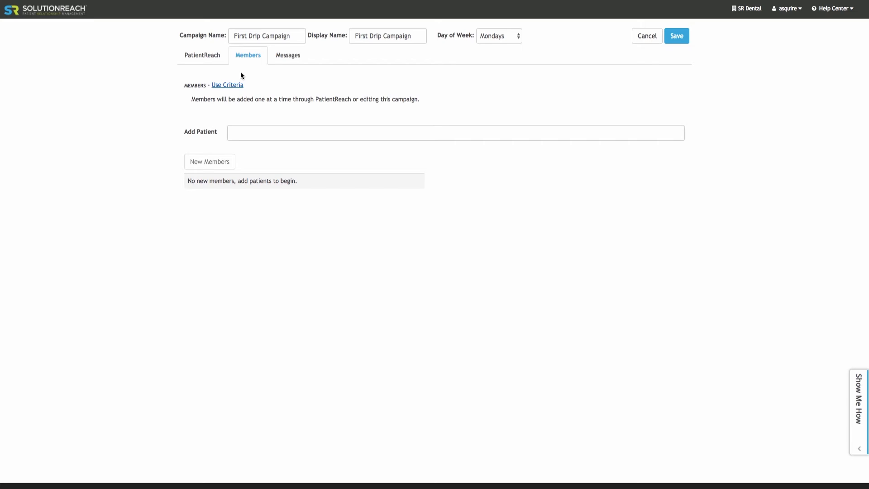
pyautogui.click(237, 85)
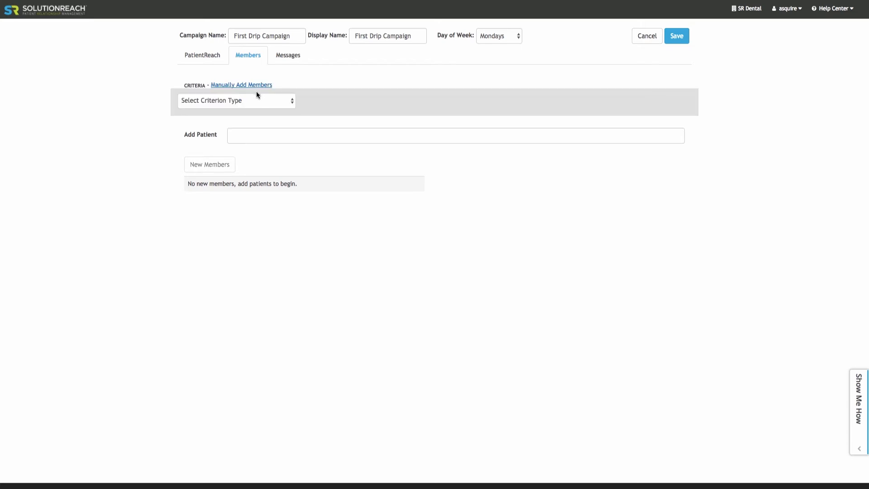
pyautogui.click(291, 101)
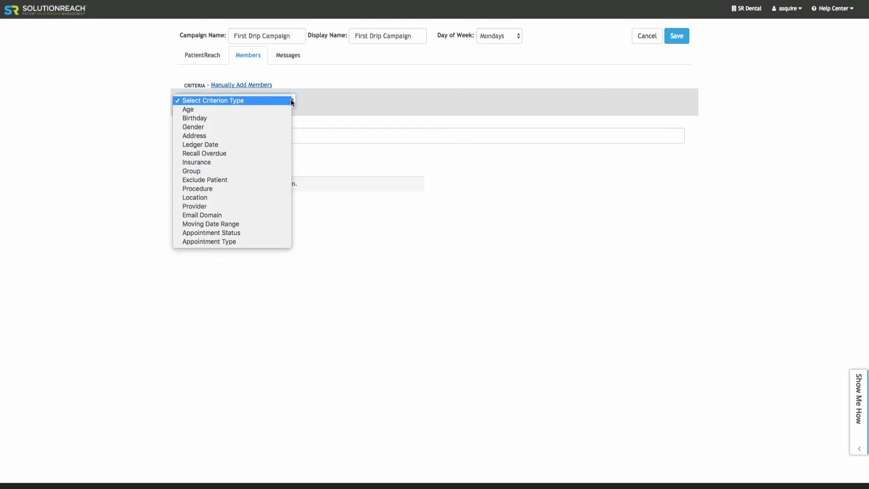
pyautogui.click(283, 109)
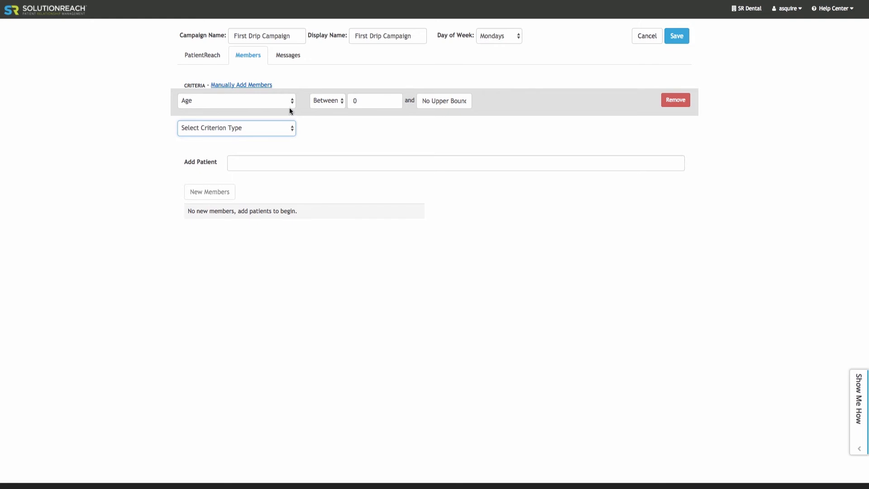
pyautogui.click(351, 99)
pyautogui.write('26')
pyautogui.press('Tab')
pyautogui.write('45')
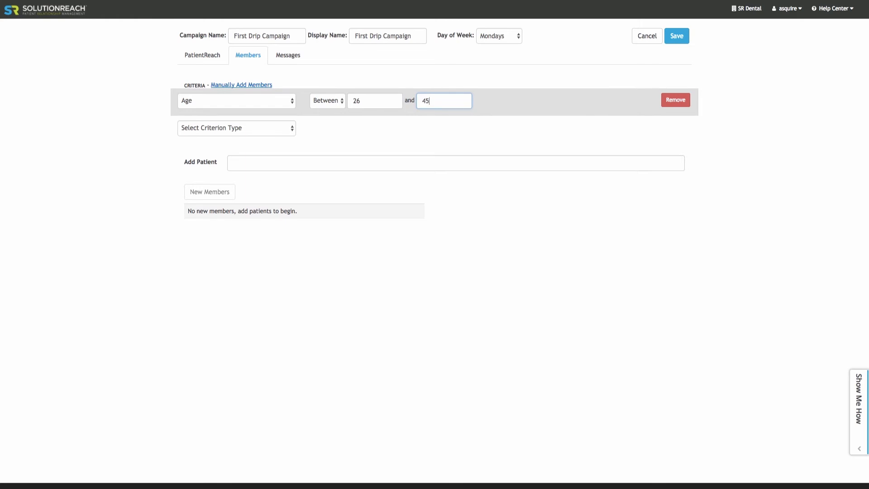
# Add the 6 Month Smiles: Right for You? template as the drip campaign's first message, with Weeks Between at 2
pyautogui.click(295, 60)
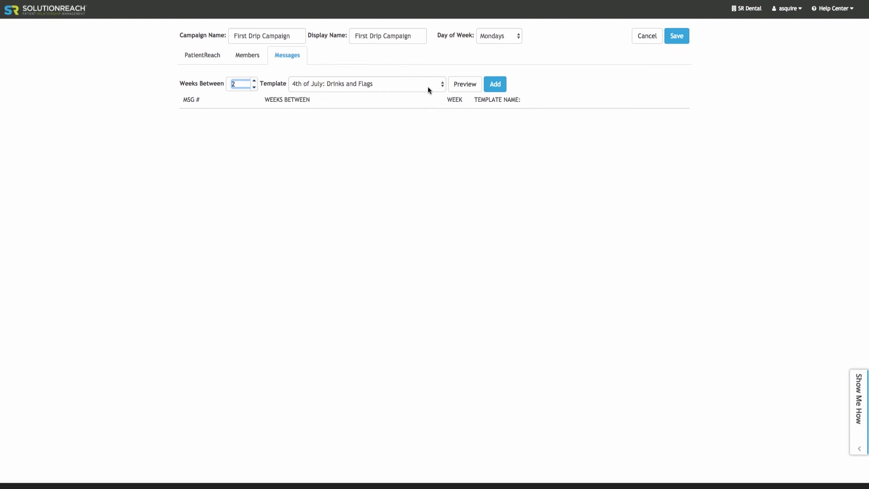
pyautogui.click(443, 83)
pyautogui.click(399, 171)
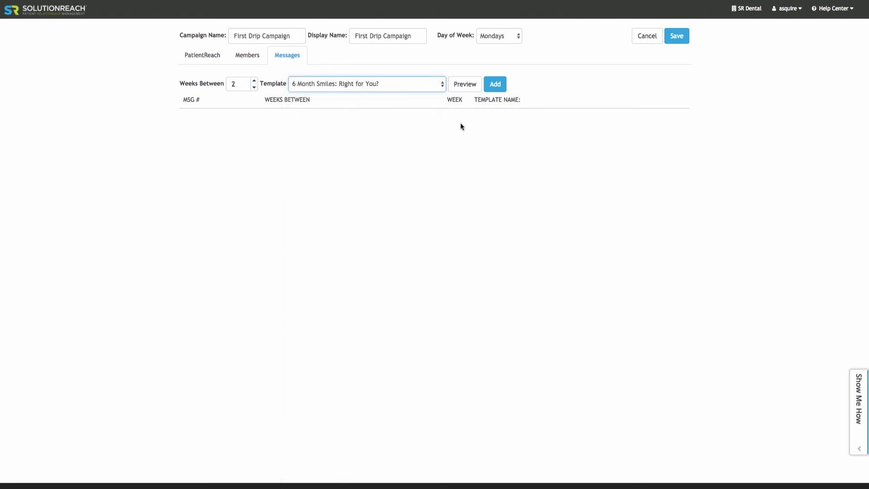
pyautogui.click(496, 88)
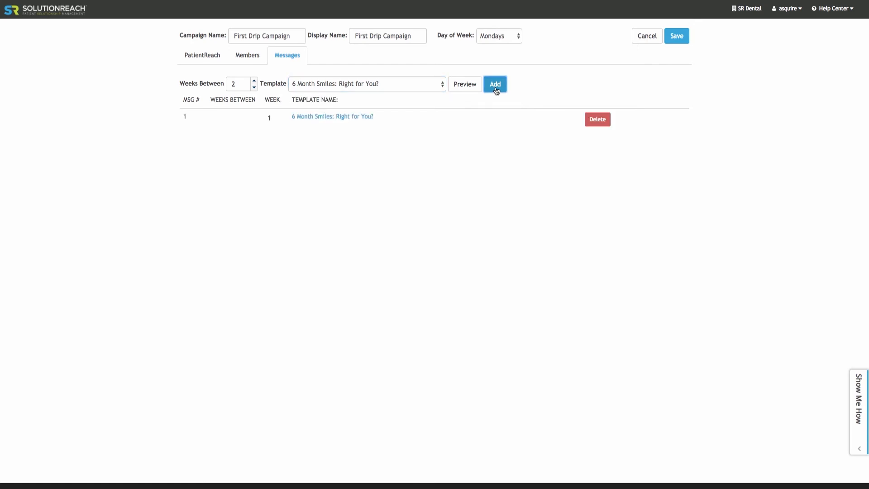
# Add the 6 Month Smiles: Referral and 6 Month Smiles: How it Works templates as the second and third messages, two weeks apart
pyautogui.click(442, 85)
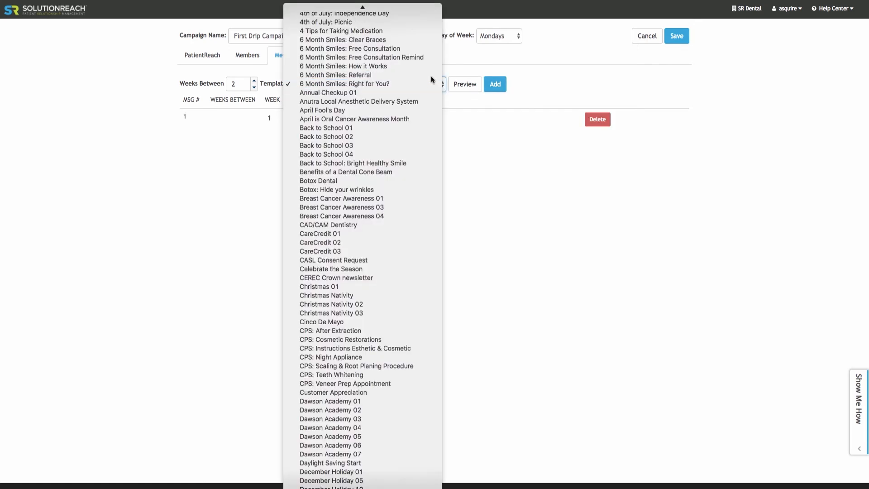
pyautogui.click(432, 77)
pyautogui.click(492, 88)
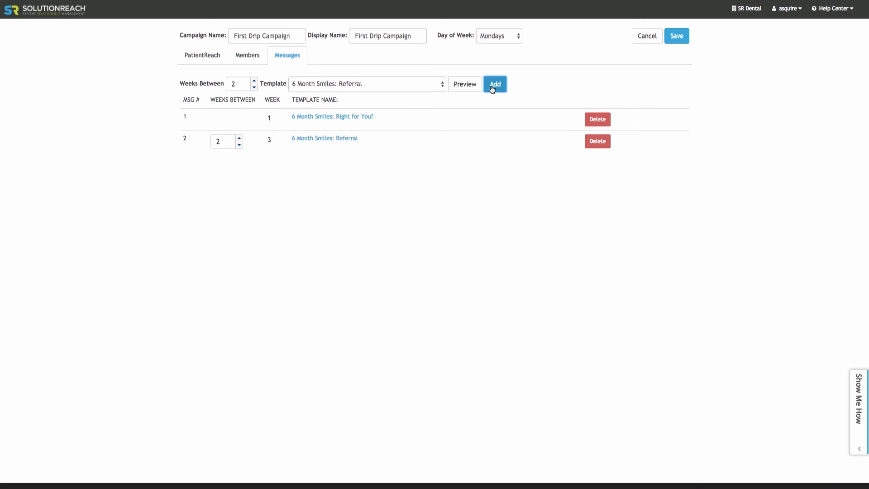
pyautogui.click(442, 84)
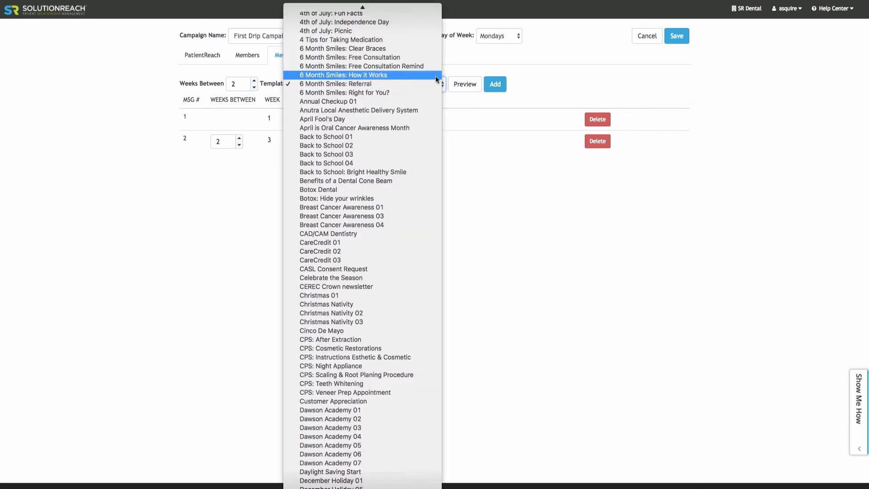
pyautogui.click(435, 75)
pyautogui.click(496, 87)
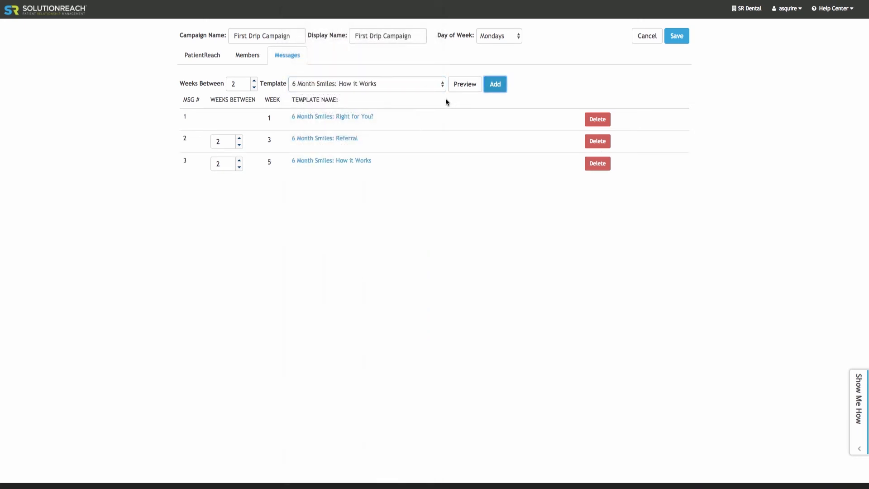
# Add the 6 Month Smiles: Free Consultation Remind template as the drip campaign's fourth message
pyautogui.click(440, 86)
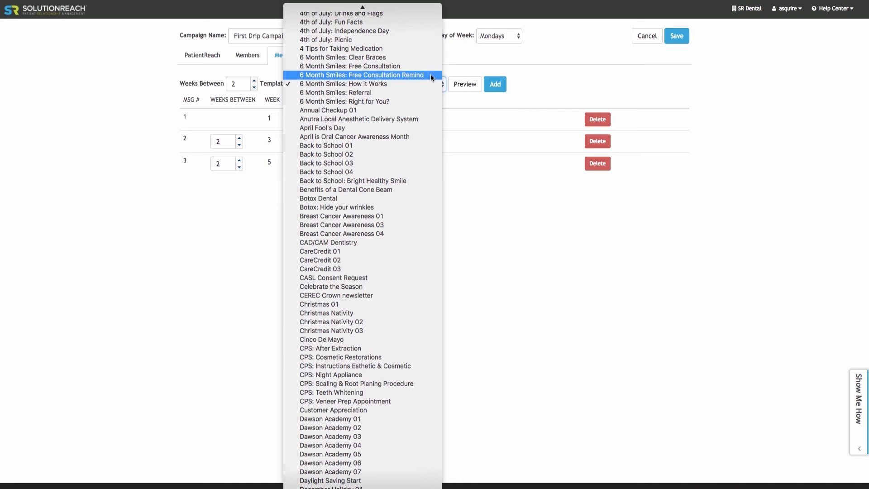
pyautogui.click(430, 74)
pyautogui.click(502, 85)
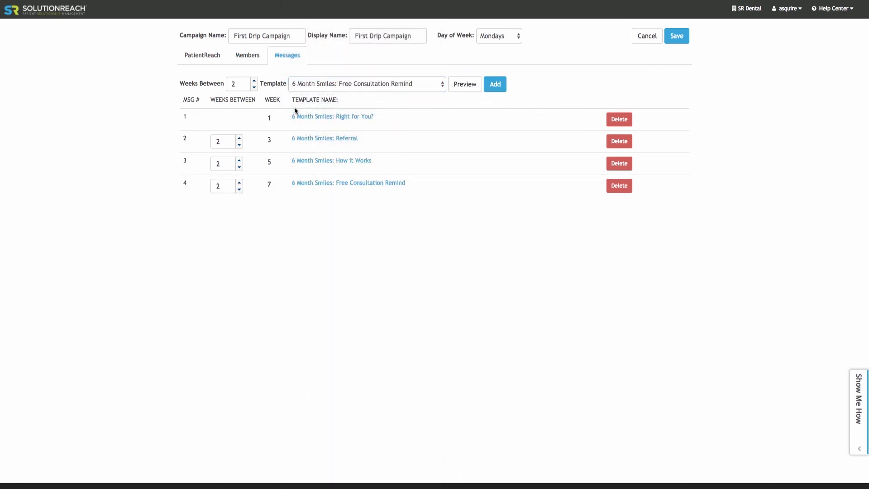
# Set Weeks Between to 4 for the 6 Month Smiles: Referral message, then save and close the drip campaign
pyautogui.click(240, 137)
pyautogui.click(240, 137)
pyautogui.click(687, 43)
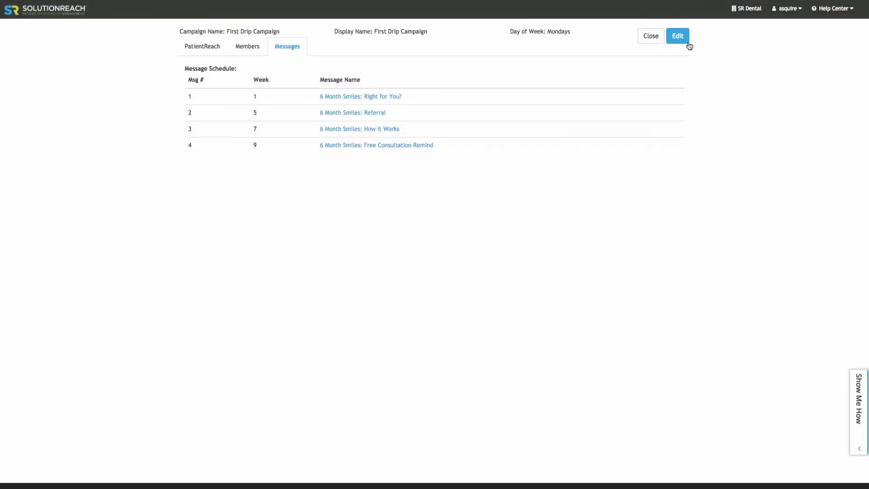
pyautogui.click(654, 42)
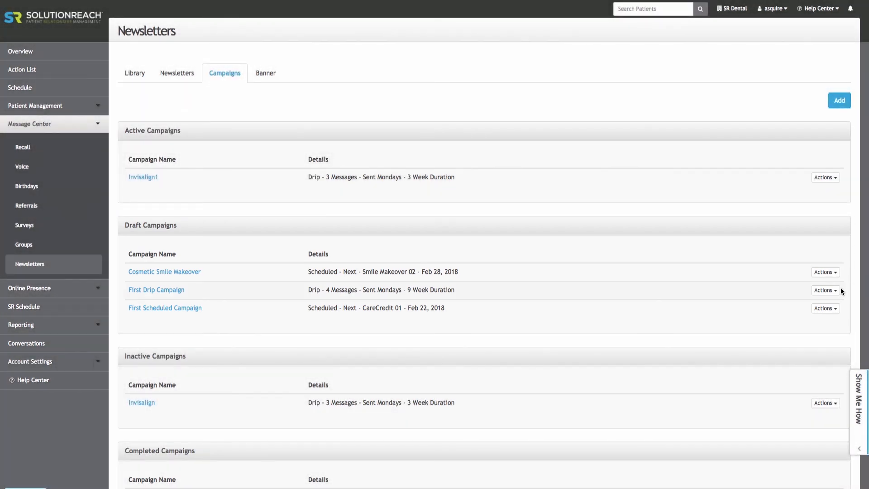
# Activate the draft First Drip Campaign
pyautogui.click(838, 292)
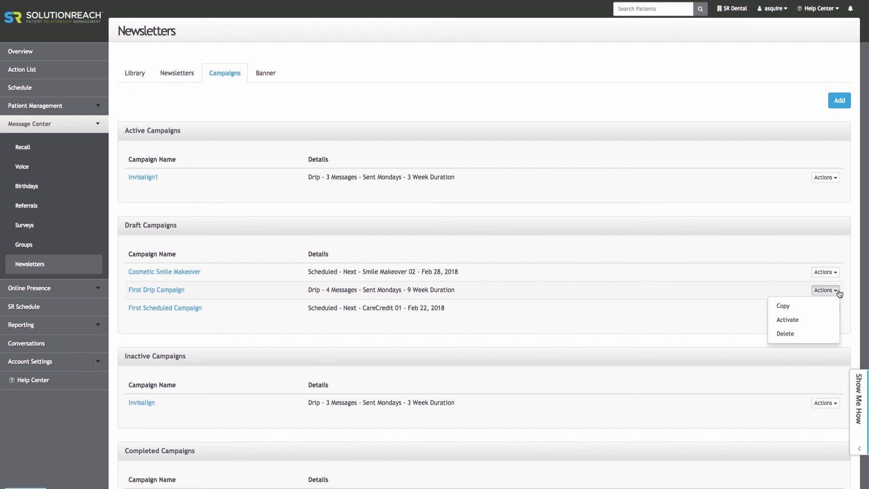
pyautogui.click(827, 320)
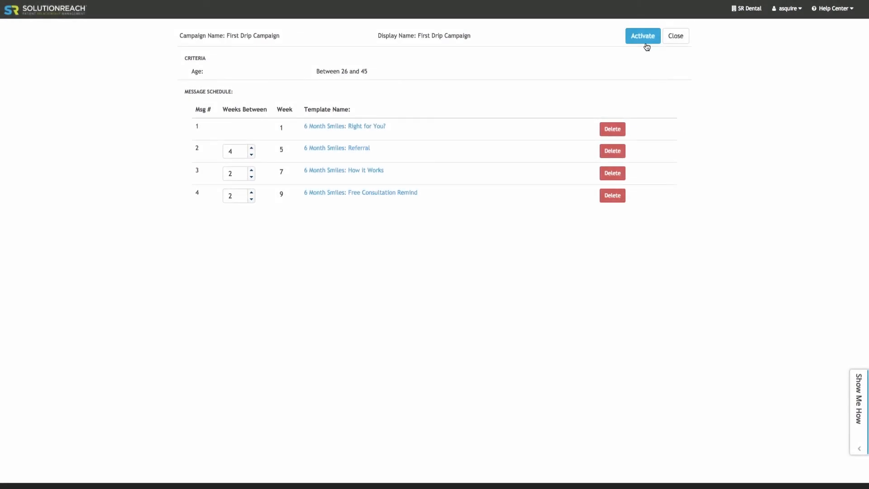
pyautogui.click(644, 39)
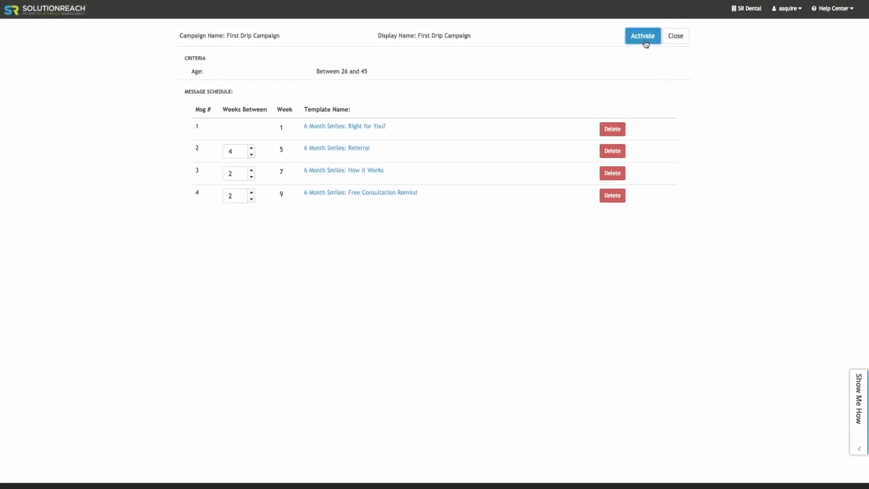
# Deactivate the active First Drip Campaign and confirm the deactivation
pyautogui.click(832, 178)
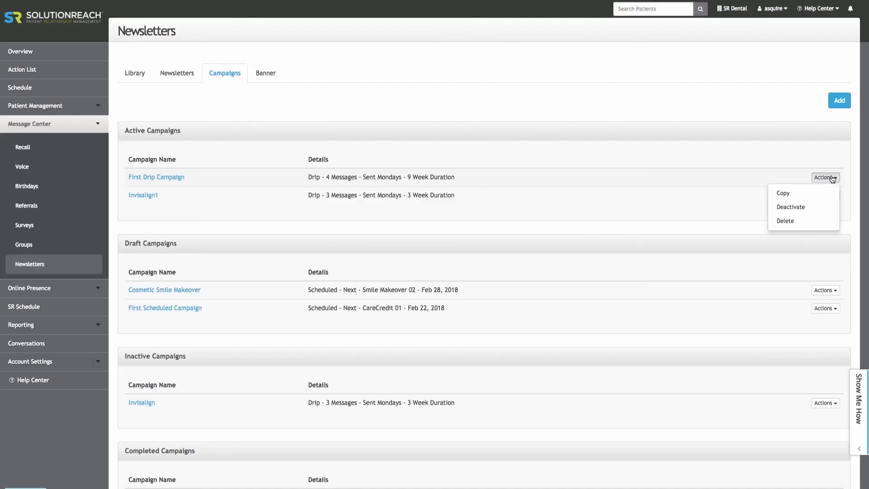
pyautogui.click(831, 211)
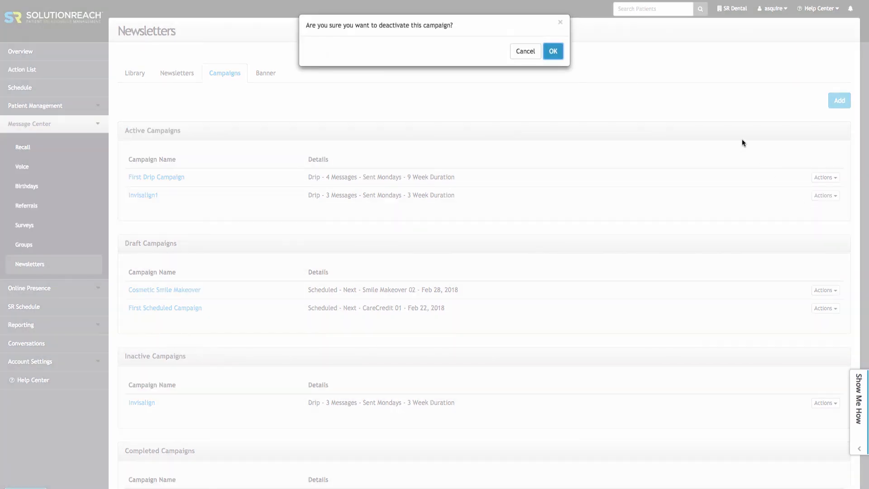
pyautogui.click(555, 55)
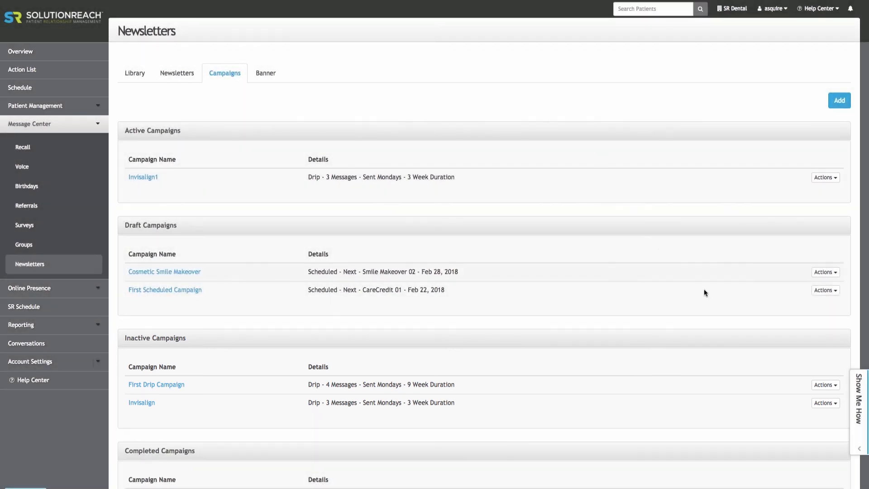
pyautogui.click(825, 385)
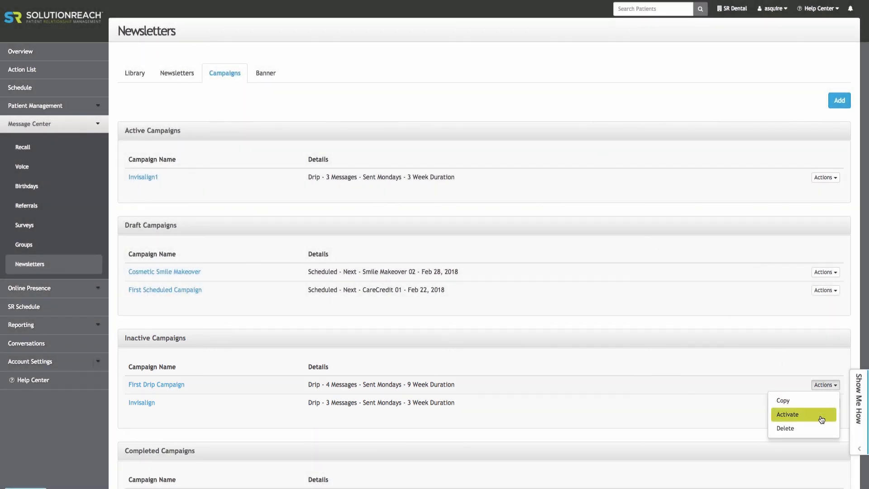
pyautogui.click(743, 412)
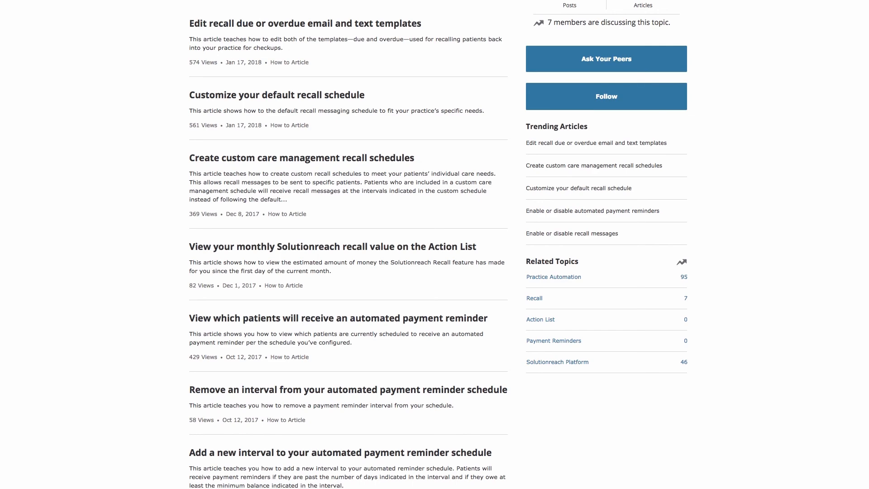
pyautogui.scroll(-3, 435, 245)
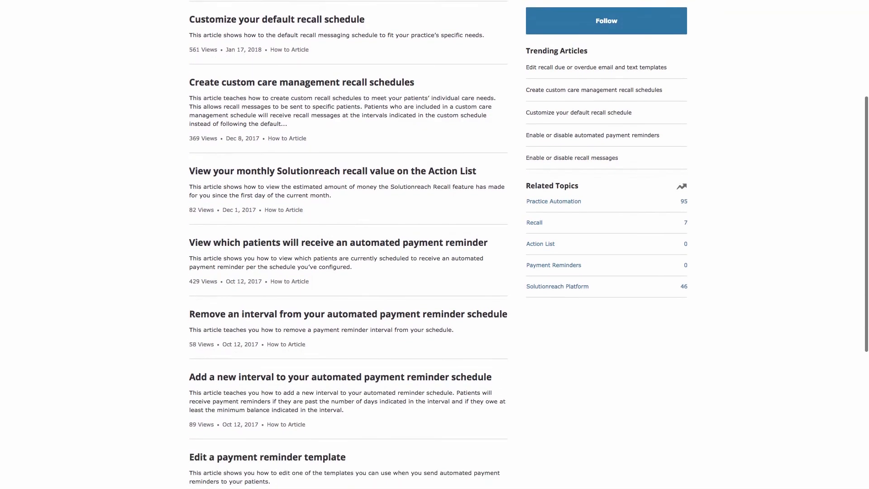
pyautogui.scroll(-4, 434, 244)
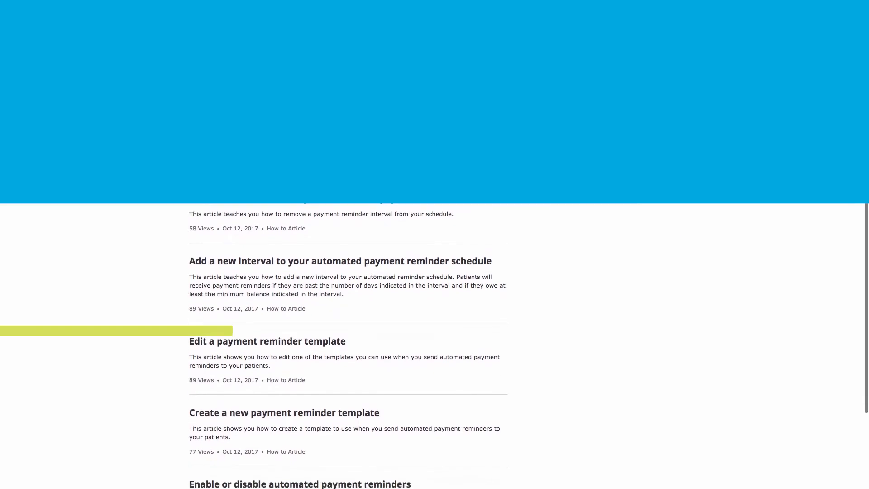